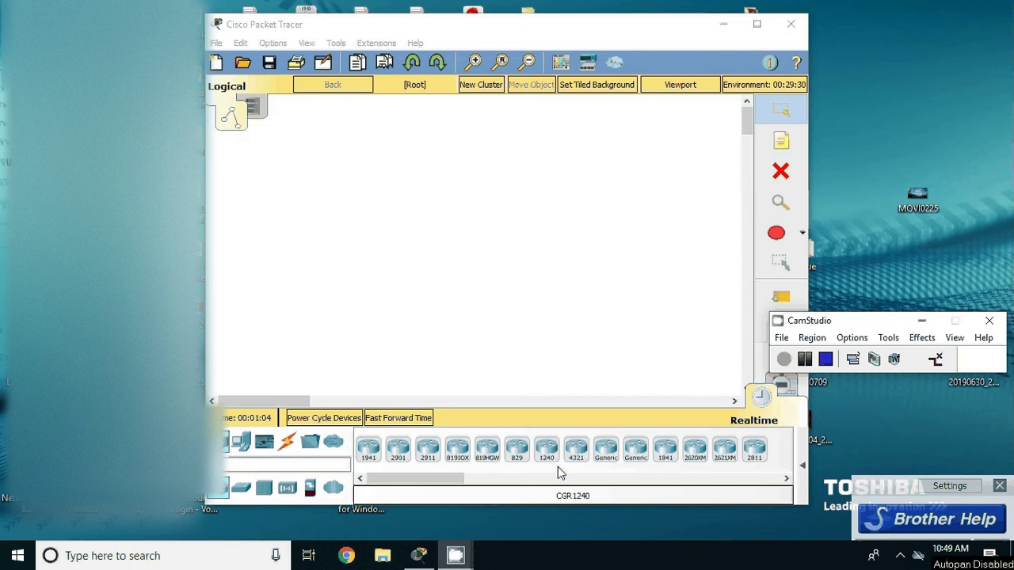
# Step: Place a 2811 router on the logical workspace
pyautogui.click(757, 450)
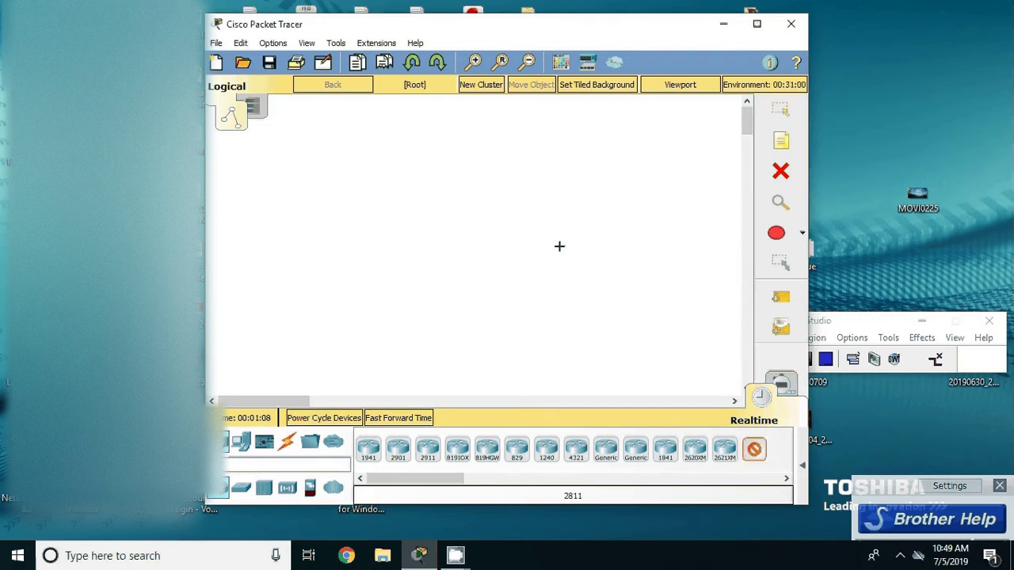
pyautogui.click(558, 242)
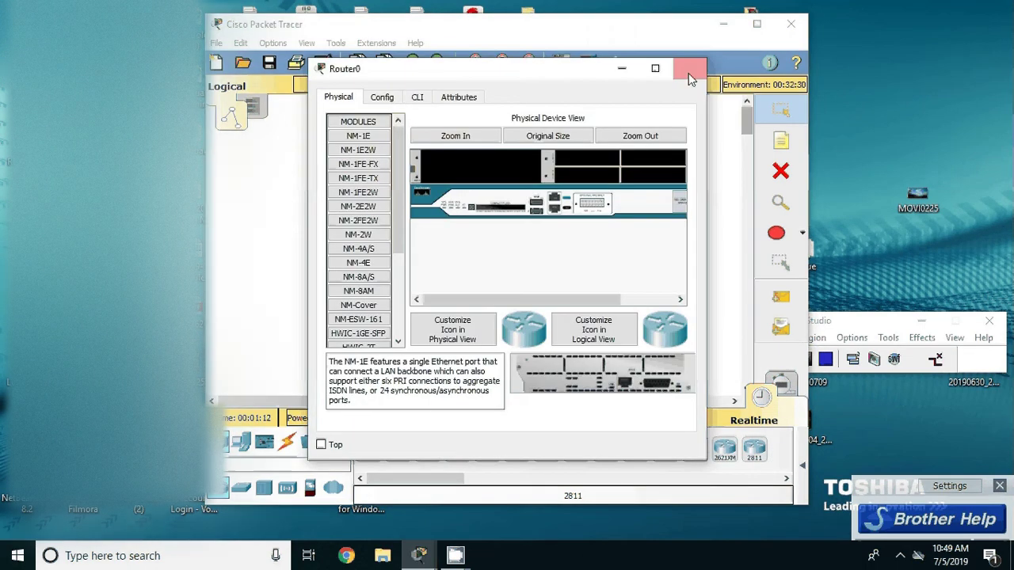
pyautogui.click(690, 76)
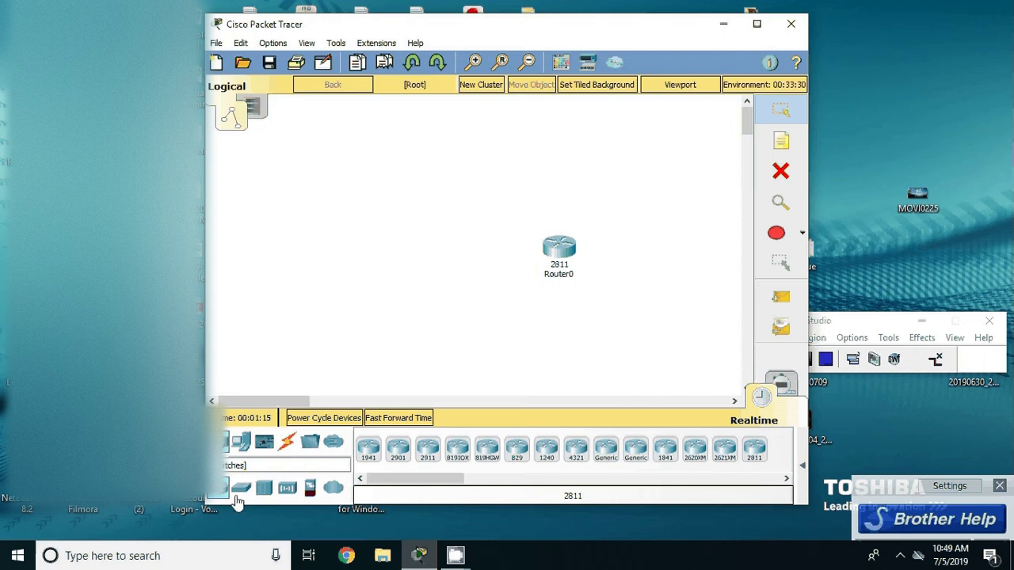
# Step: Place a 3560-24PS multilayer switch below the router, then select a generic PC
pyautogui.click(239, 490)
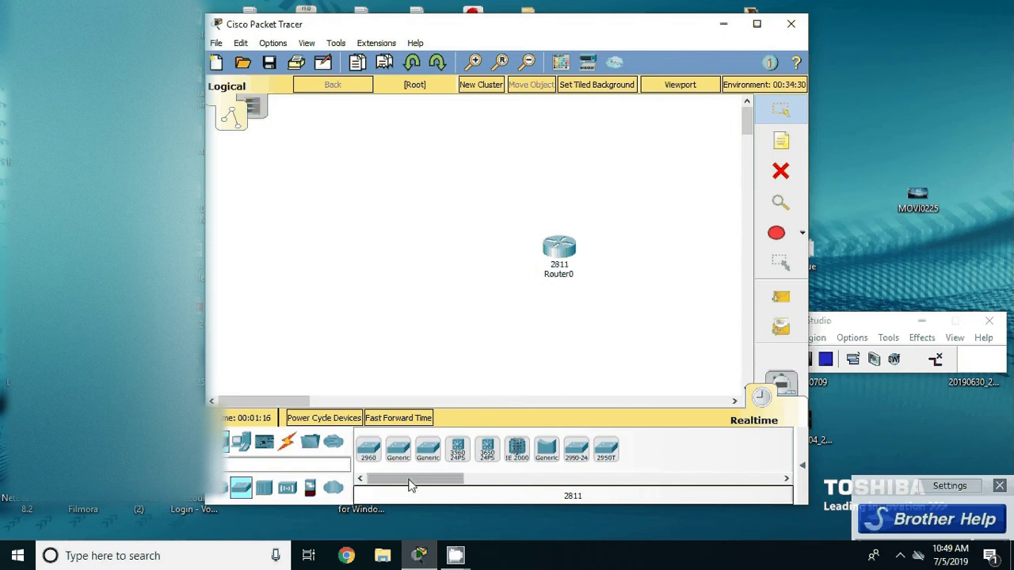
pyautogui.click(459, 450)
pyautogui.click(462, 328)
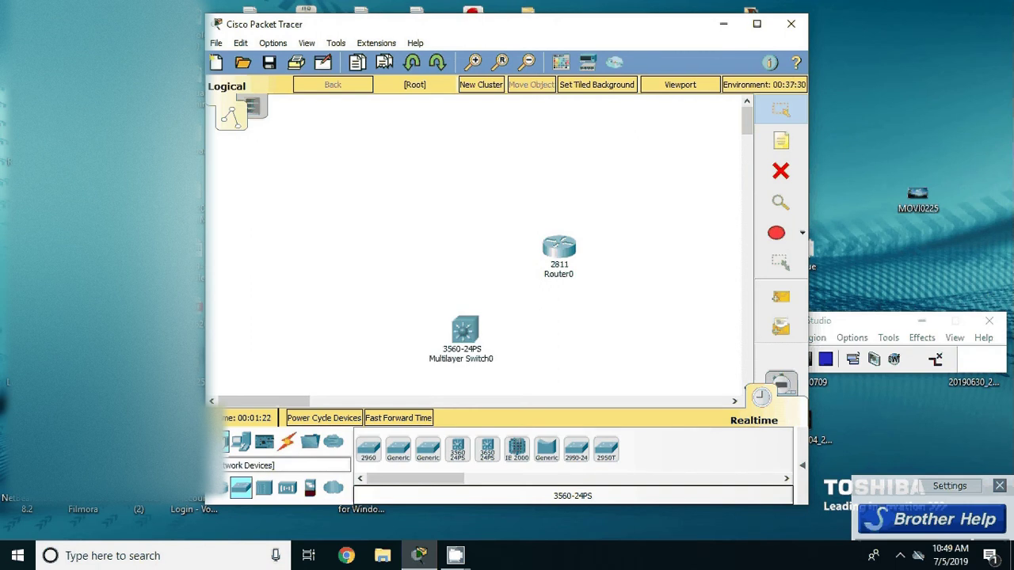
pyautogui.click(245, 448)
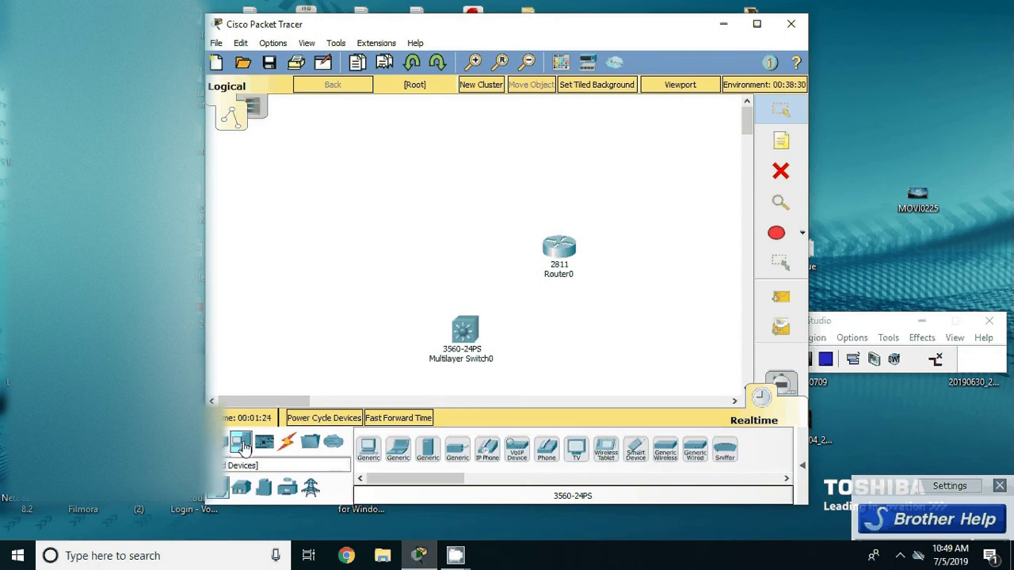
pyautogui.click(369, 453)
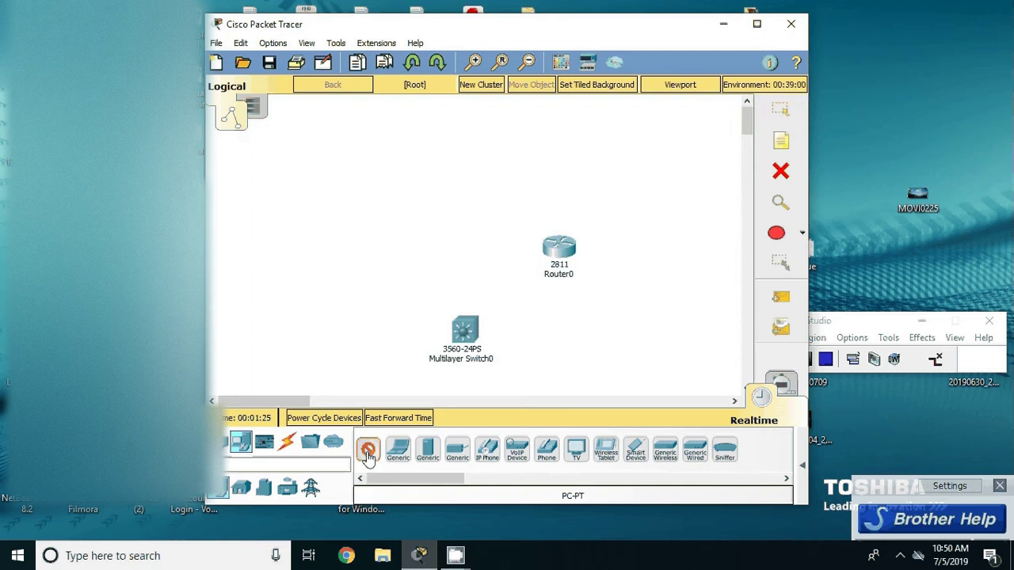
# Step: Place PC0 left of the router and cable its FastEthernet0 to switch Fa0/1 with copper straight-through
pyautogui.click(373, 234)
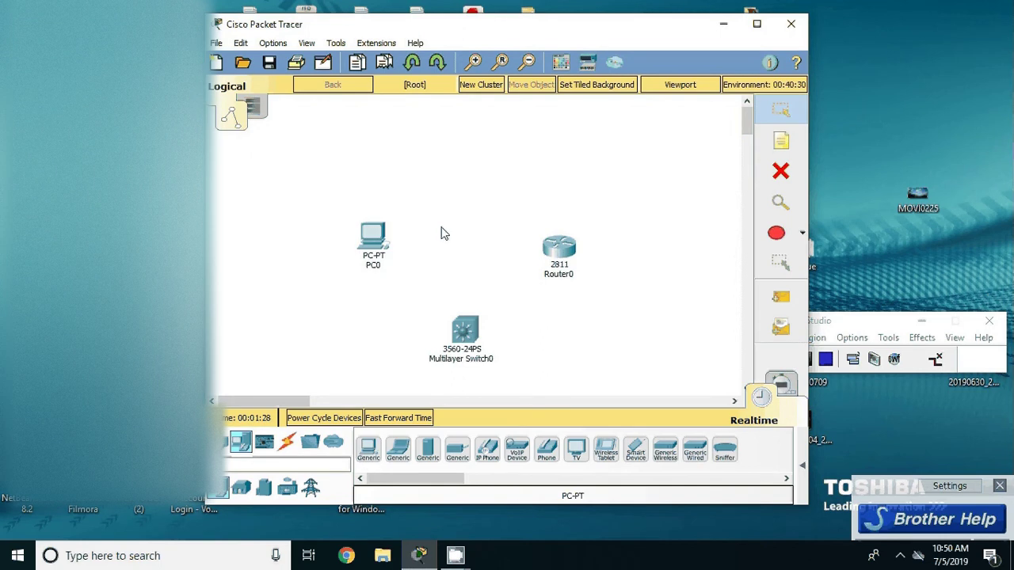
pyautogui.click(288, 445)
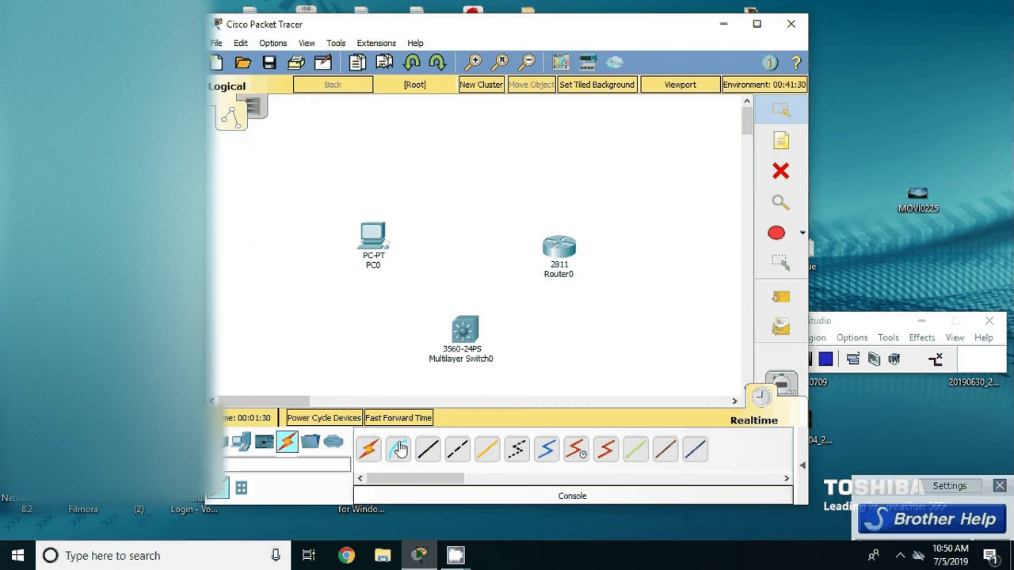
pyautogui.click(427, 449)
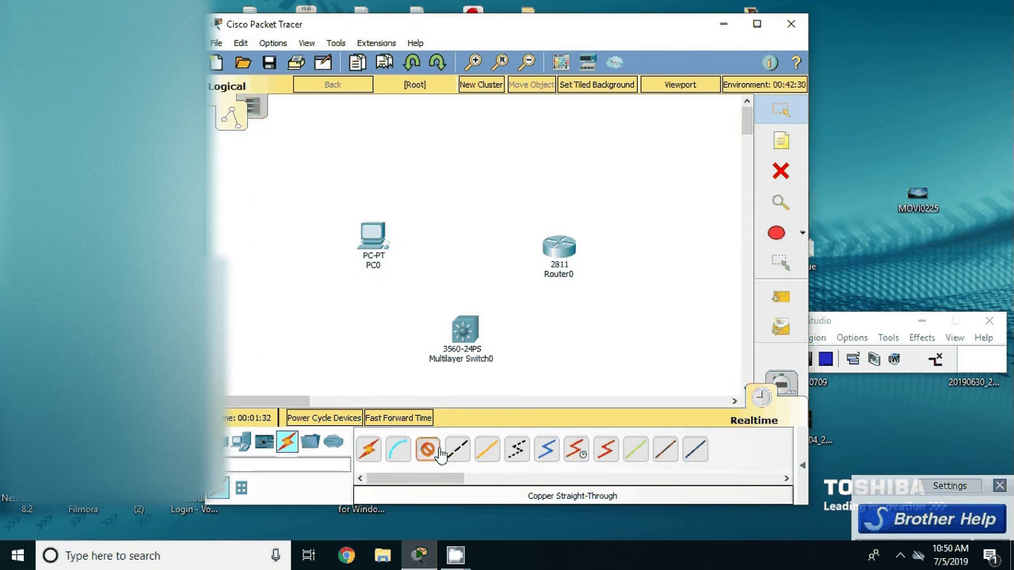
pyautogui.click(369, 244)
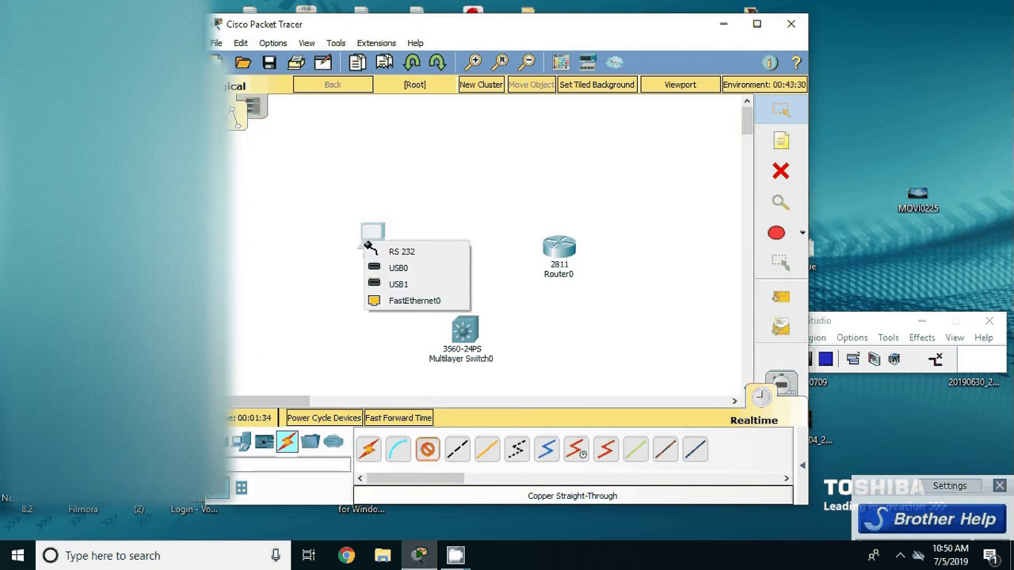
pyautogui.click(389, 305)
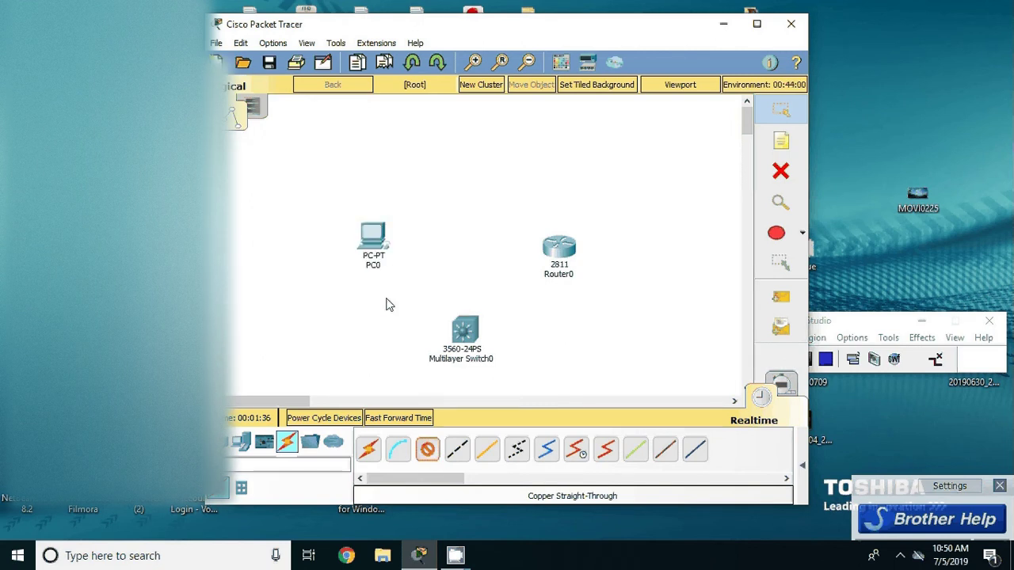
pyautogui.click(465, 344)
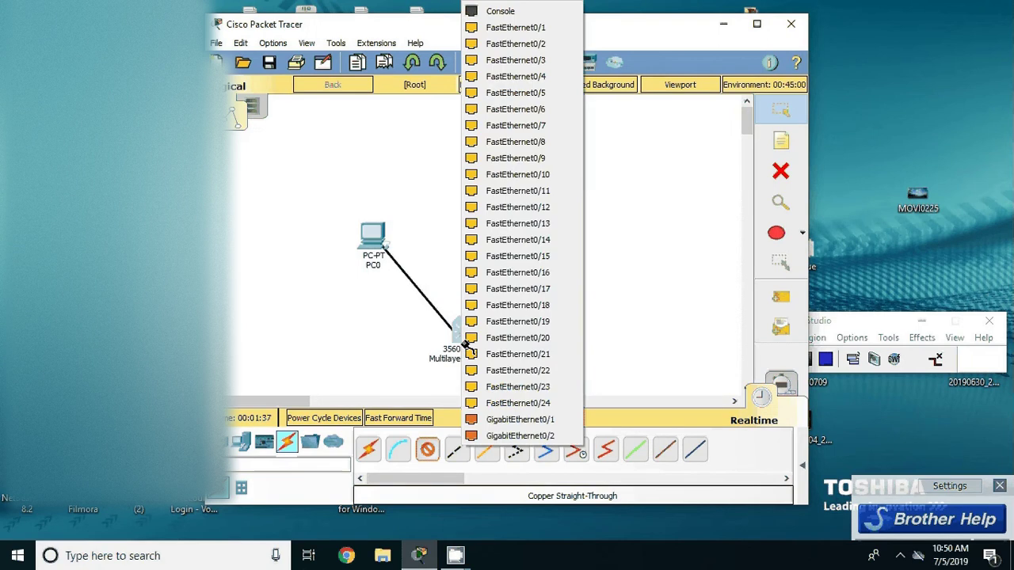
pyautogui.click(500, 30)
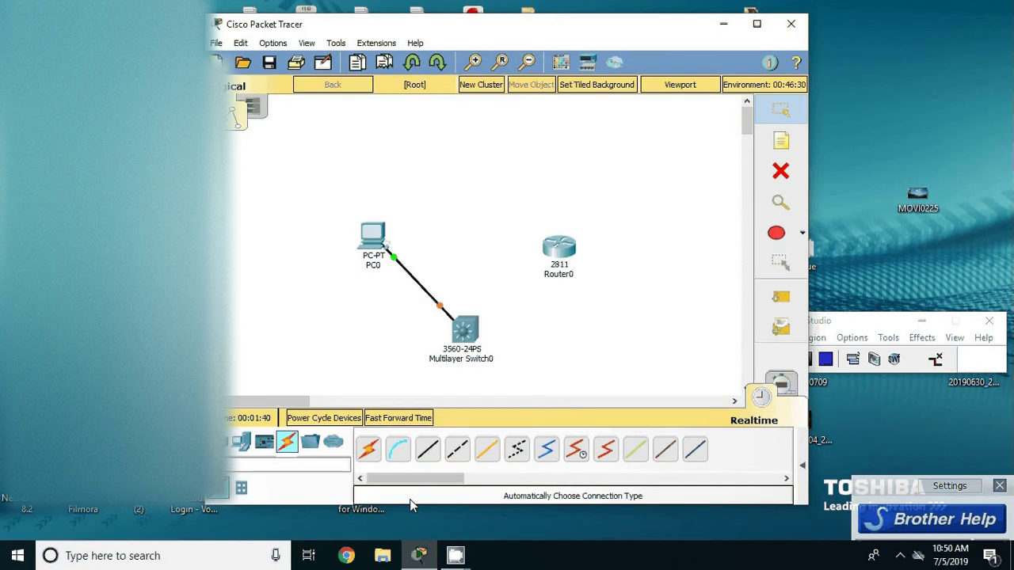
# Step: Cable Router0's FastEthernet0/0 to a free switch port with copper straight-through
pyautogui.click(425, 450)
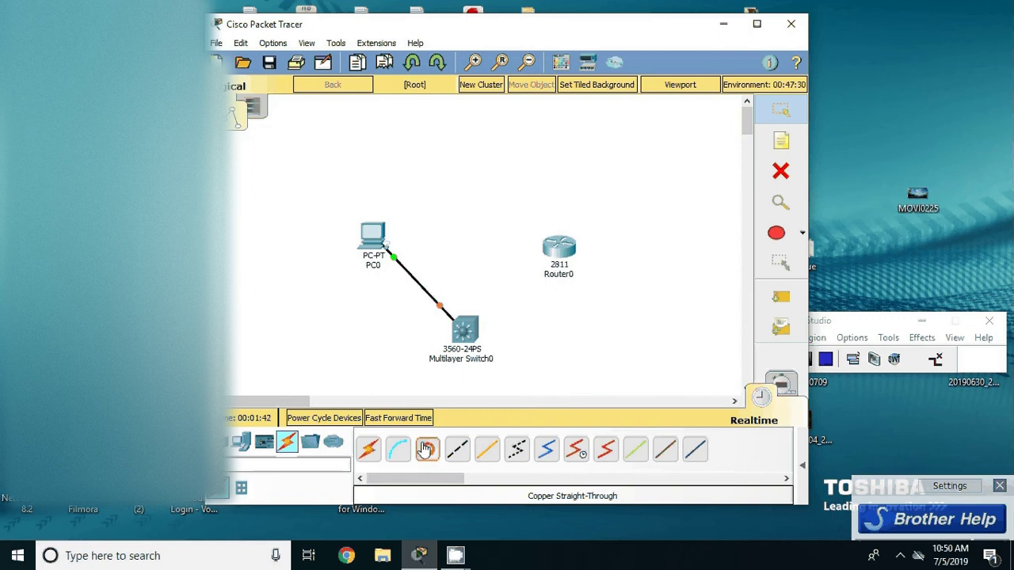
pyautogui.click(553, 254)
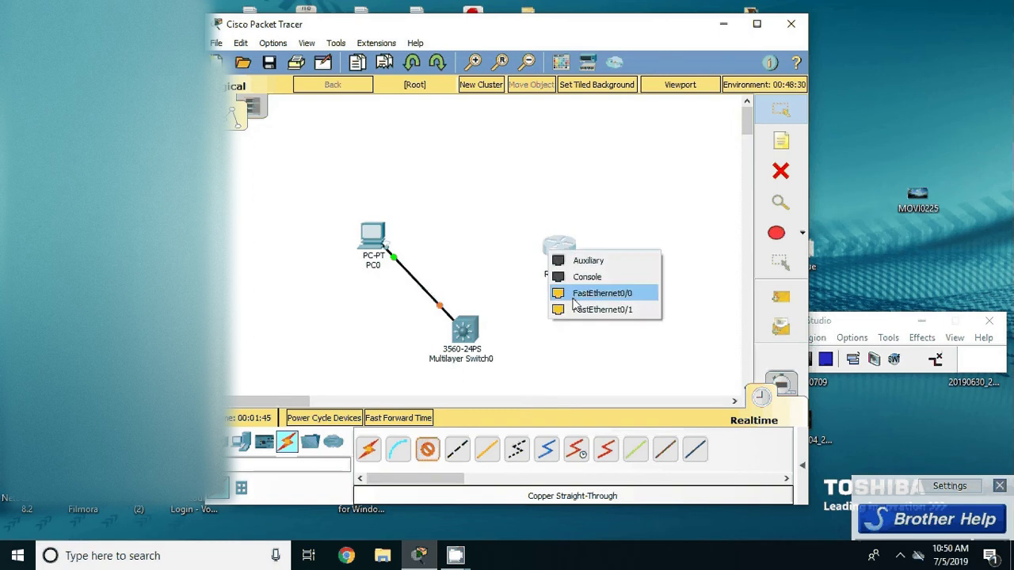
pyautogui.press('Escape')
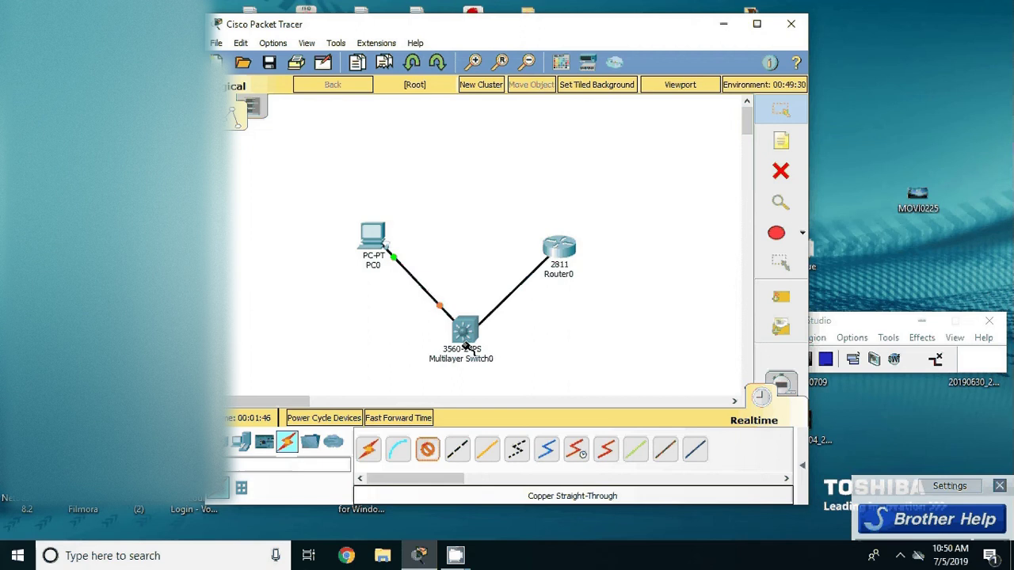
pyautogui.click(464, 328)
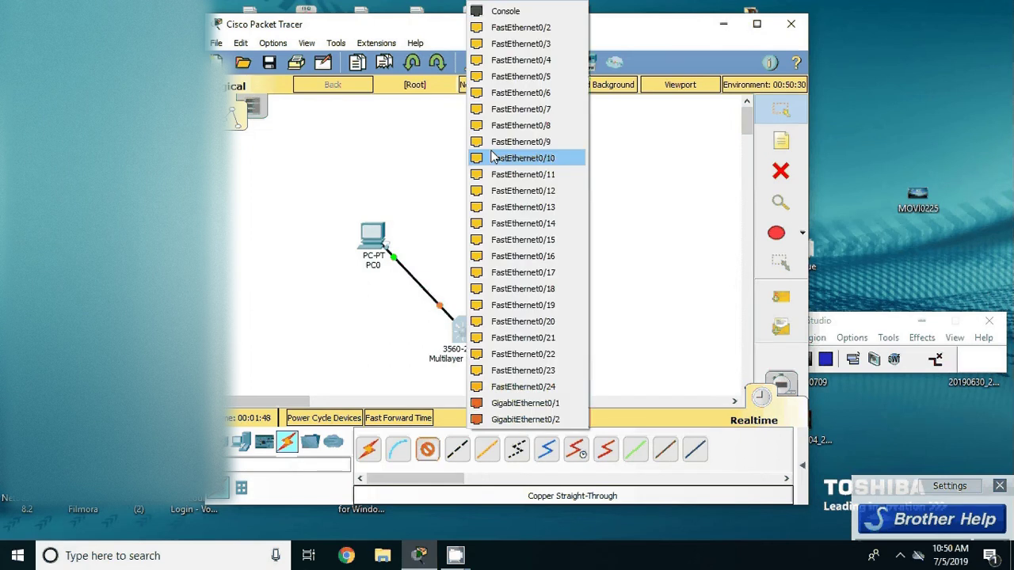
pyautogui.click(492, 34)
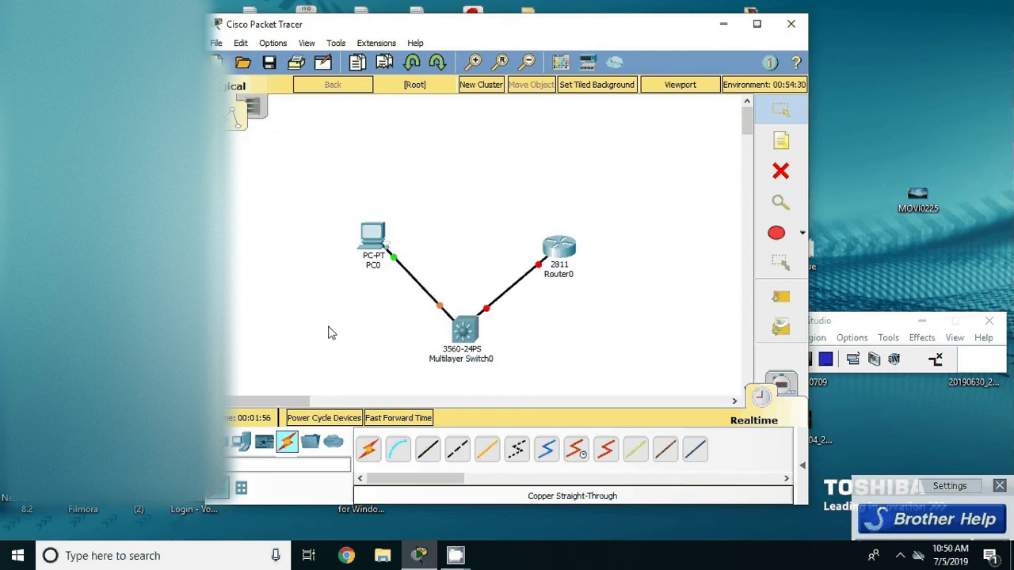
# Step: Open PC0's configuration window on its Desktop tools
pyautogui.click(367, 246)
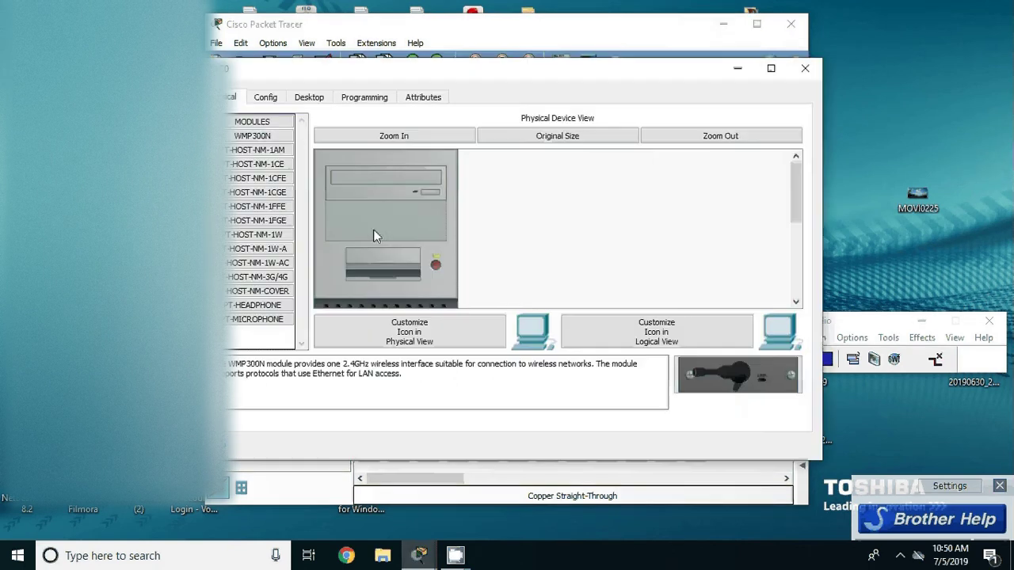
pyautogui.click(313, 98)
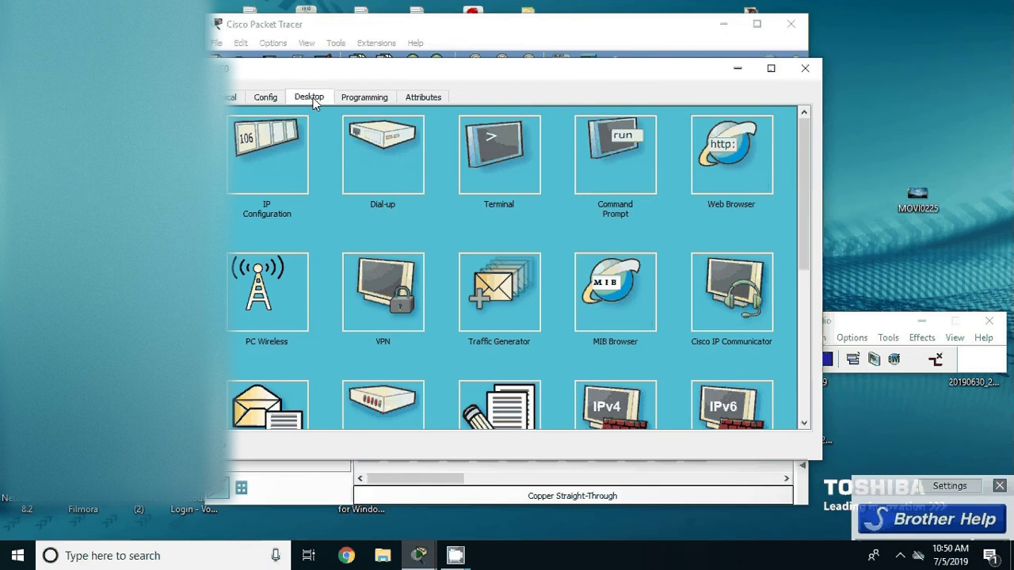
# Step: In IP Configuration, enter 192.168.1.100, accept mask 255.255.255.0, and set gateway 192.168.1.1
pyautogui.click(270, 155)
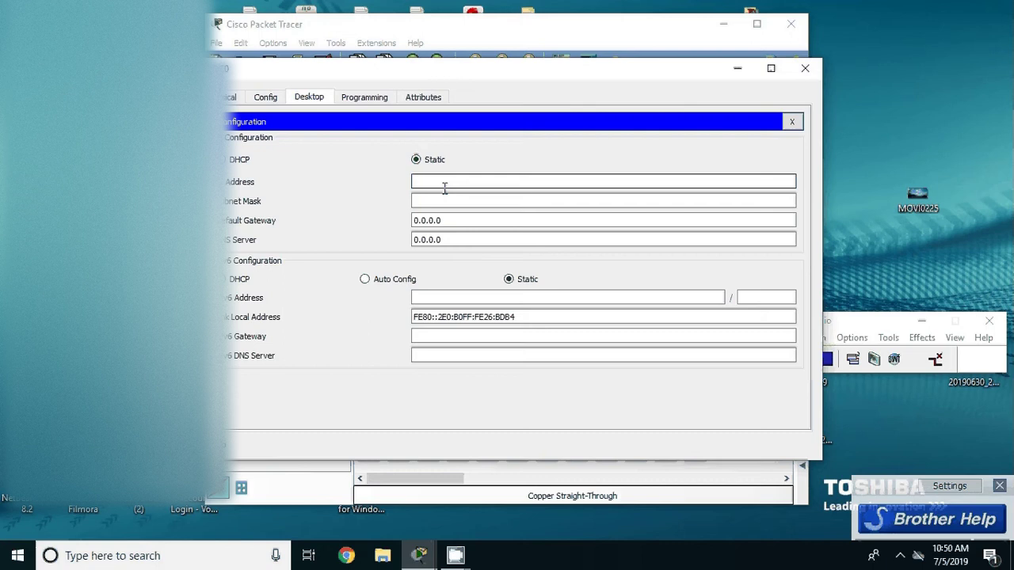
pyautogui.write('192')
pyautogui.write('.168.')
pyautogui.write('1')
pyautogui.write('.100')
pyautogui.press('Tab')
pyautogui.press('Tab')
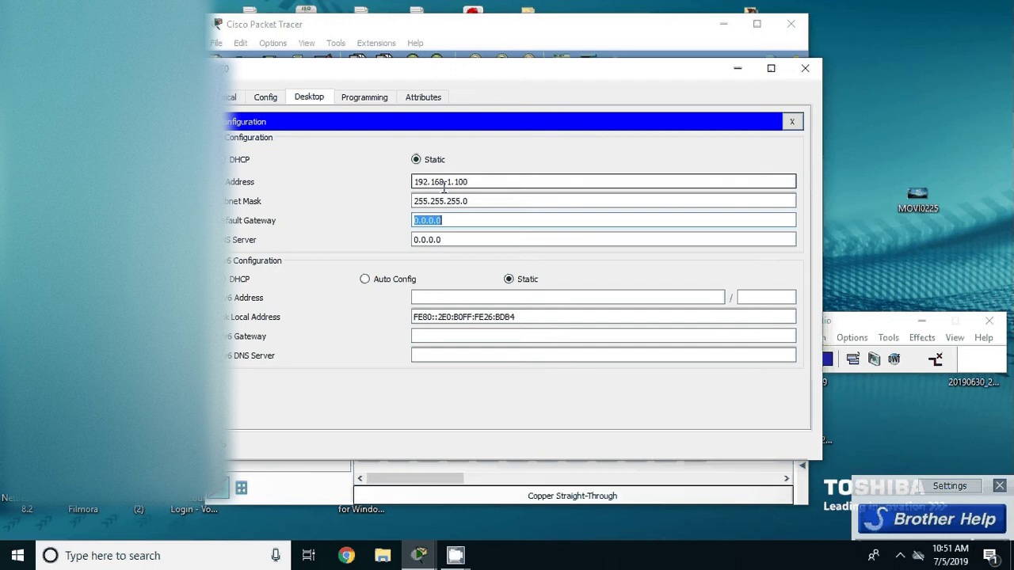
pyautogui.write('192.')
pyautogui.write('168.1')
pyautogui.write('.1')
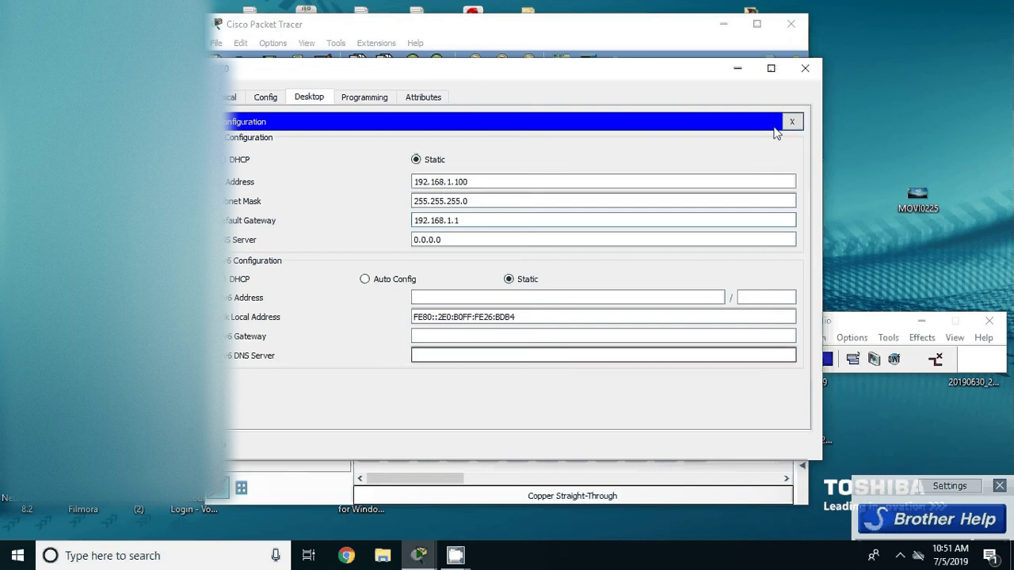
# Step: Close PC0, open Router0's CLI and decline the initial configuration dialog
pyautogui.click(805, 68)
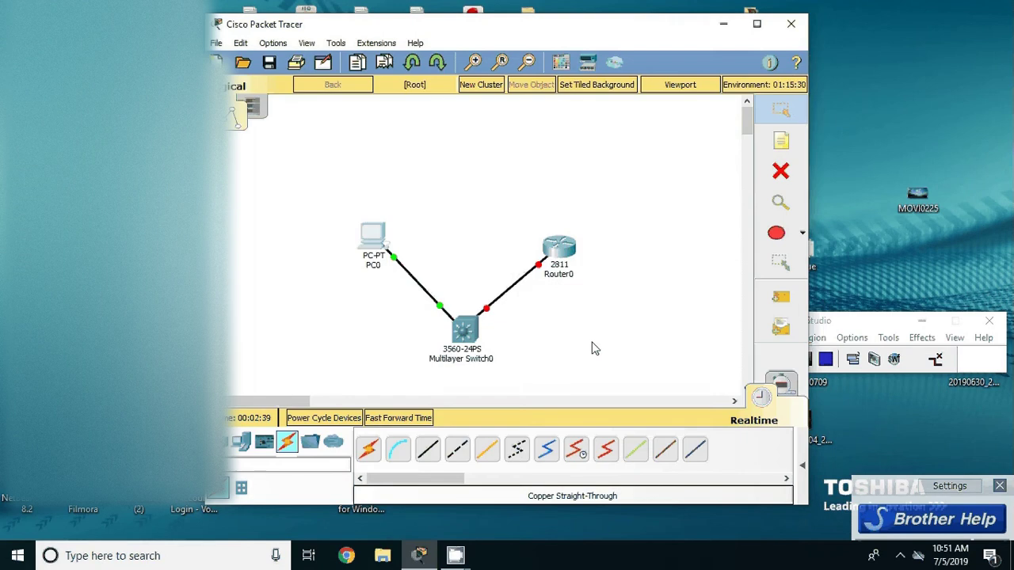
pyautogui.click(572, 252)
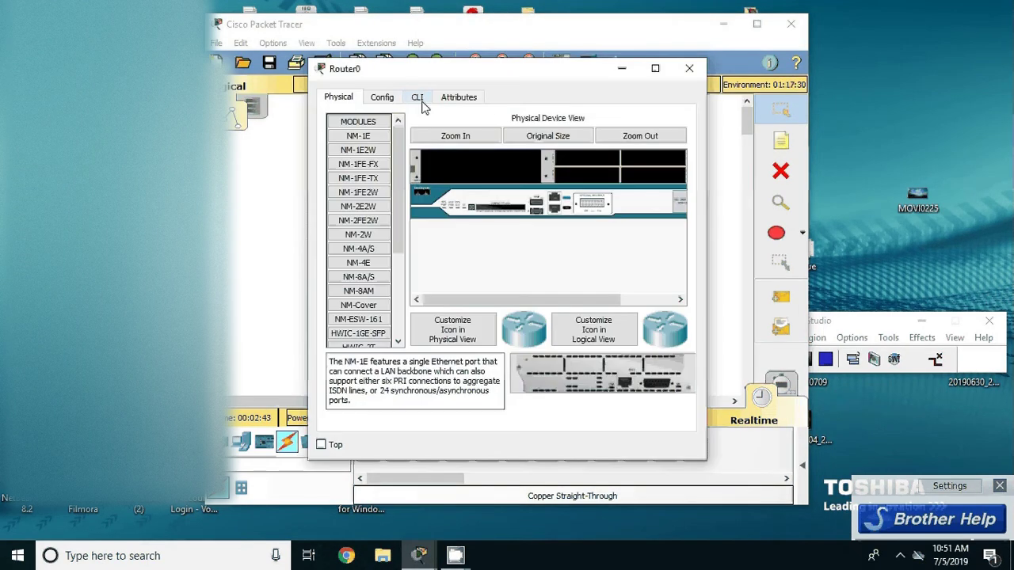
pyautogui.click(417, 98)
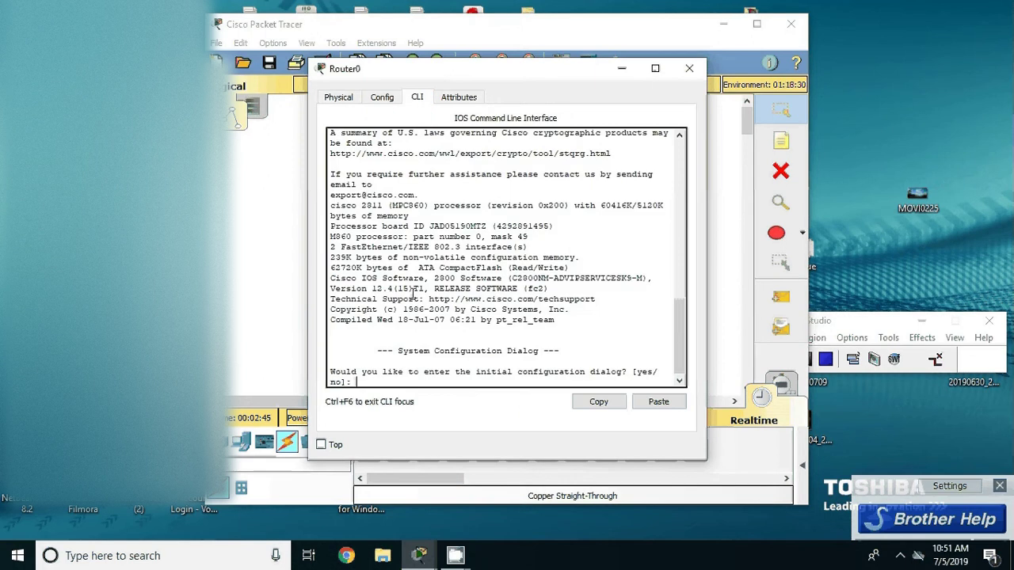
pyautogui.write('n')
pyautogui.press('Return')
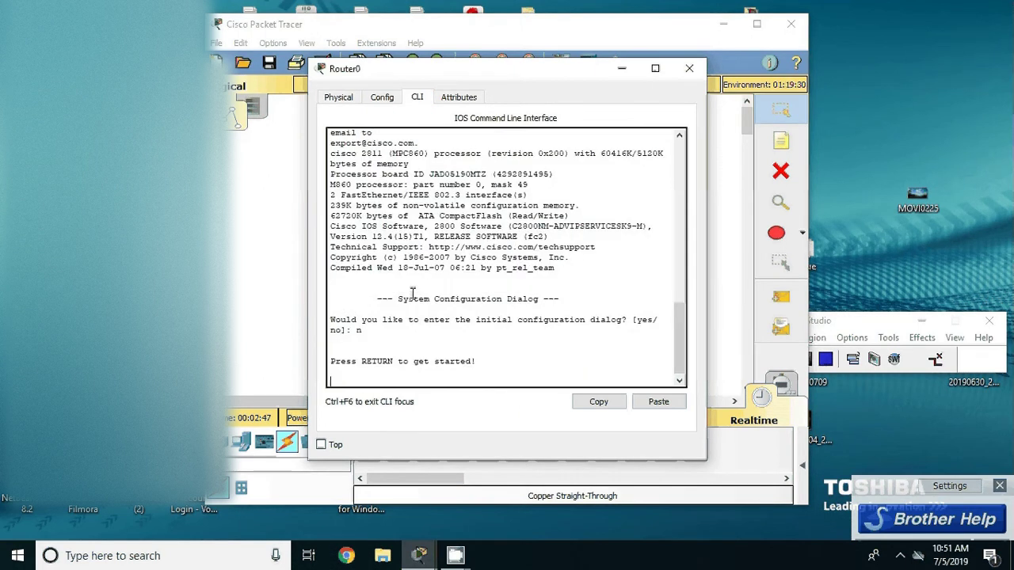
pyautogui.press('Return')
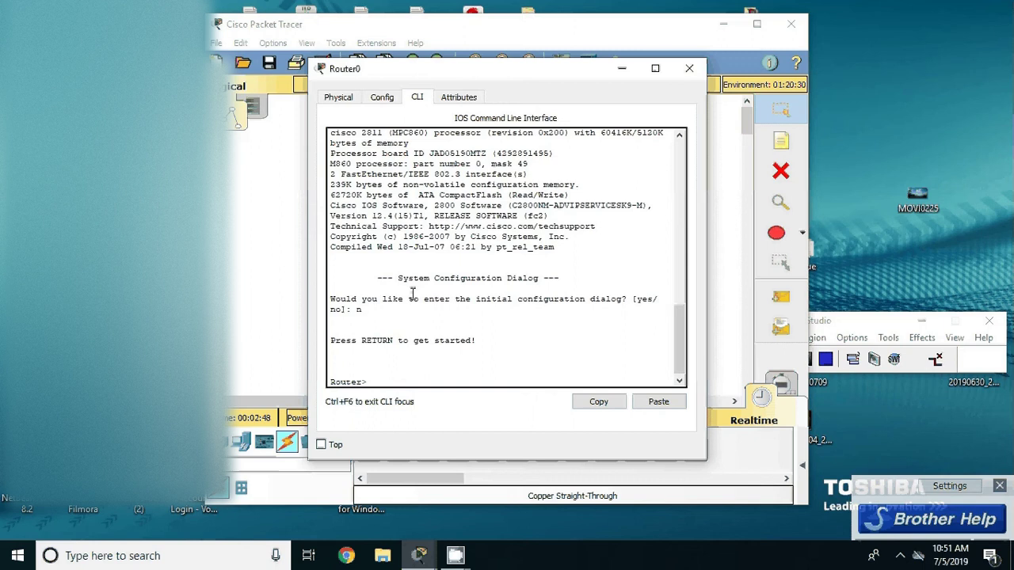
# Step: Enter privileged mode with 'en' and global configuration mode with 'config t'
pyautogui.write('en')
pyautogui.press('Return')
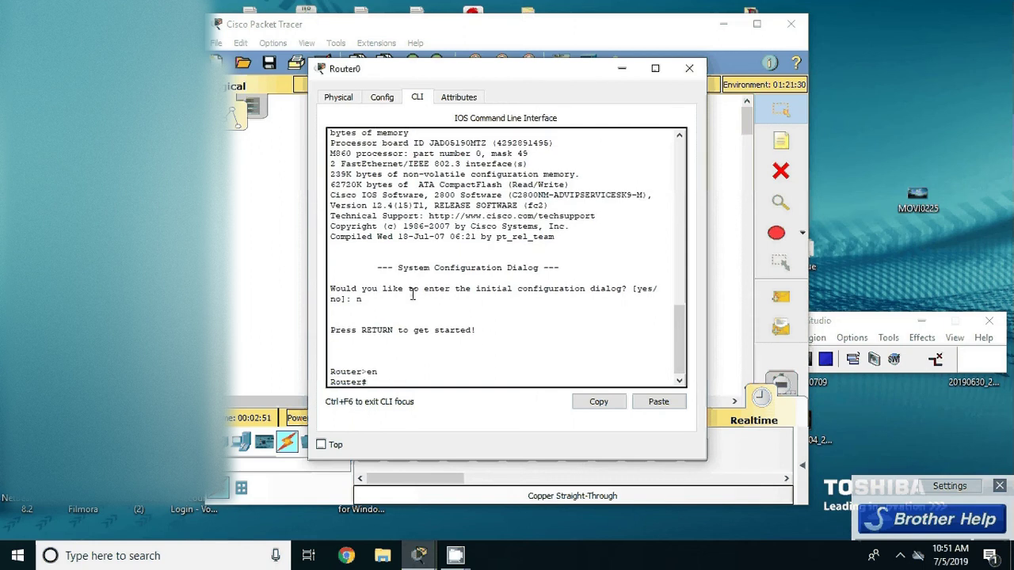
pyautogui.write('conft')
pyautogui.press('BackSpace')
pyautogui.press('BackSpace')
pyautogui.write('ig')
pyautogui.write(' t')
pyautogui.press('Return')
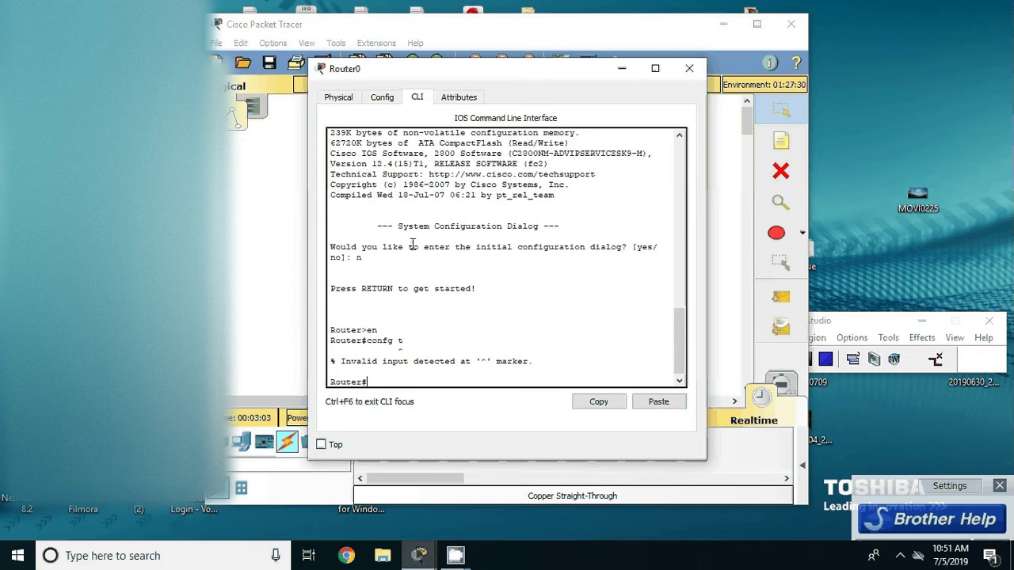
pyautogui.write('cpm')
pyautogui.press('BackSpace')
pyautogui.press('BackSpace')
pyautogui.press('BackSpace')
pyautogui.write('config')
pyautogui.write(' t')
pyautogui.press('Return')
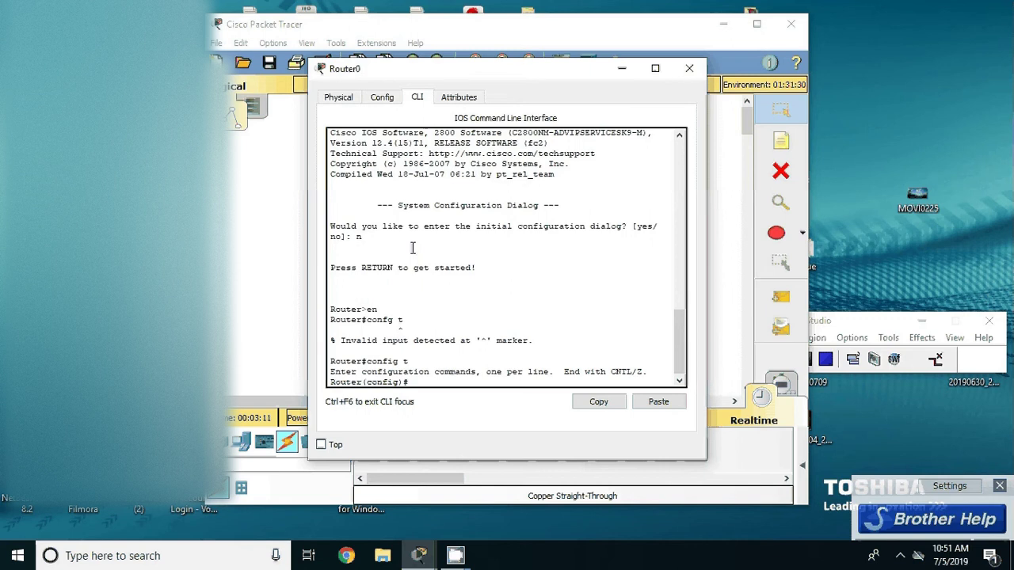
# Step: Type 'interface fa0/0' at the global configuration prompt
pyautogui.write('inf')
pyautogui.press('BackSpace')
pyautogui.press('BackSpace')
pyautogui.write('ter')
pyautogui.write('face')
pyautogui.write(' fa')
pyautogui.write('0/0')
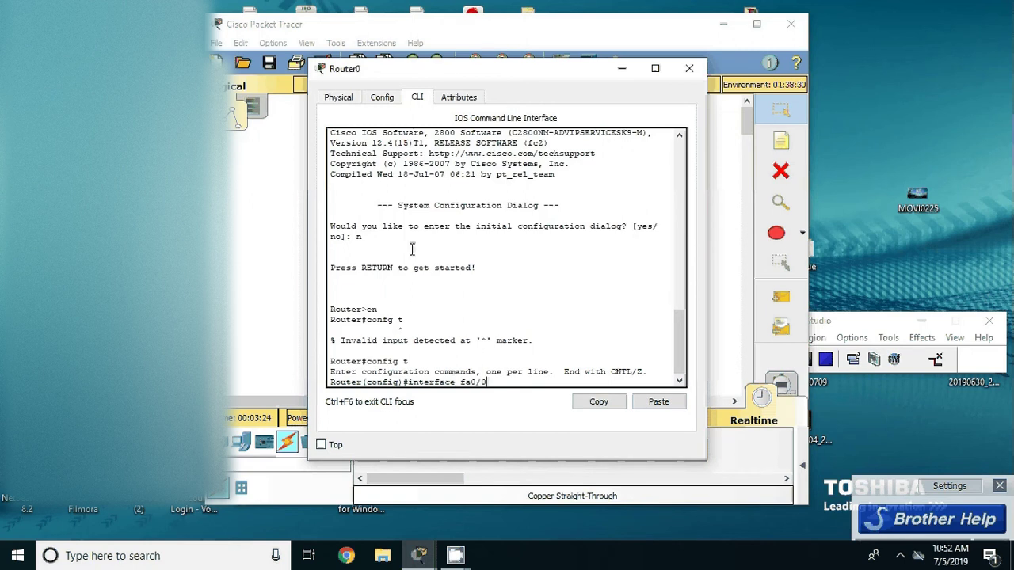
# Step: Assign Fa0/0 the address 192.168.1.1 with mask 255.255.255.0
pyautogui.press('Return')
pyautogui.write('ig-if)#i')
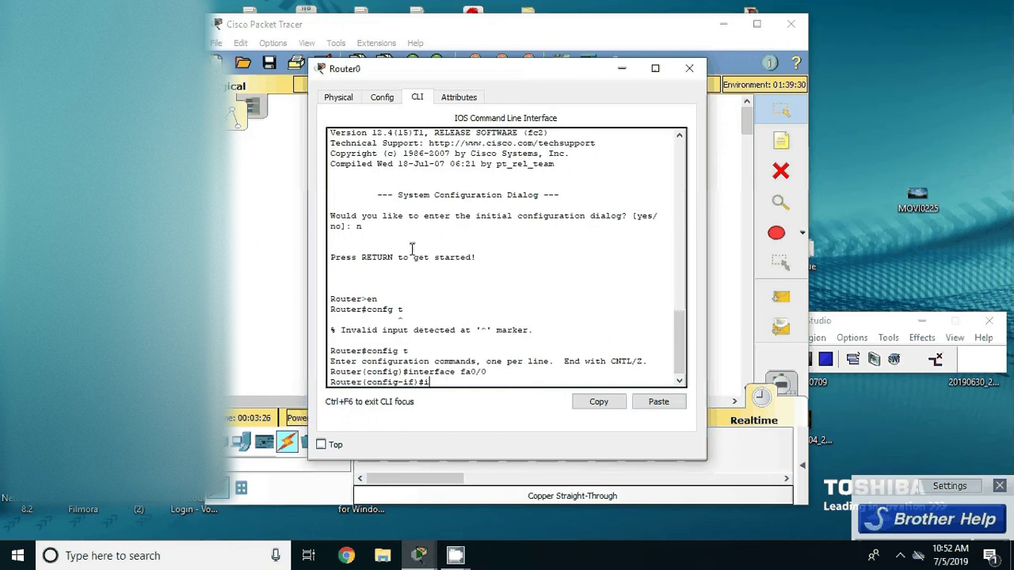
pyautogui.write('p a')
pyautogui.write('ddress')
pyautogui.write(' 192.16')
pyautogui.write('8.1.1')
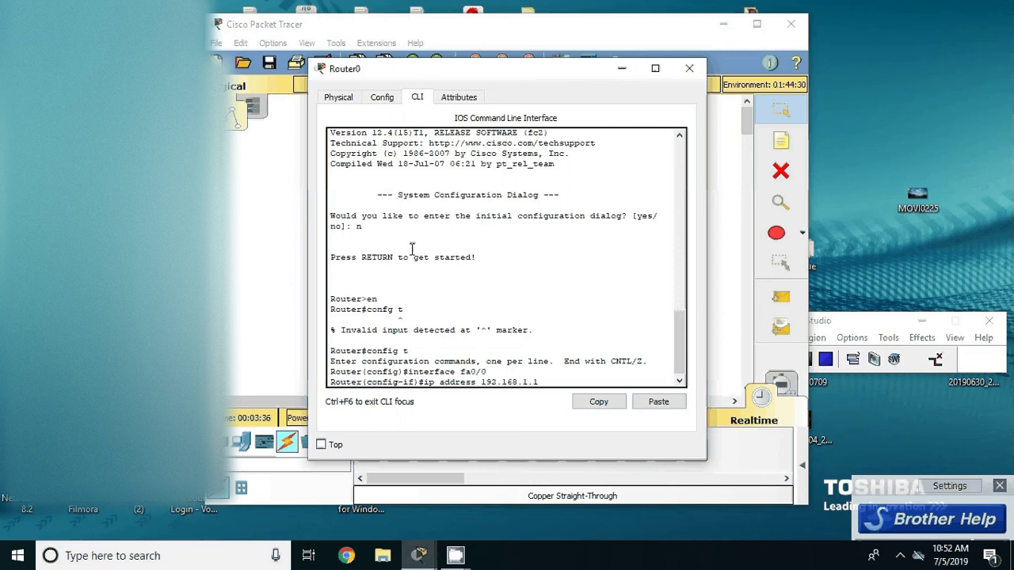
pyautogui.write(' 255.')
pyautogui.write('255..')
pyautogui.write('2550')
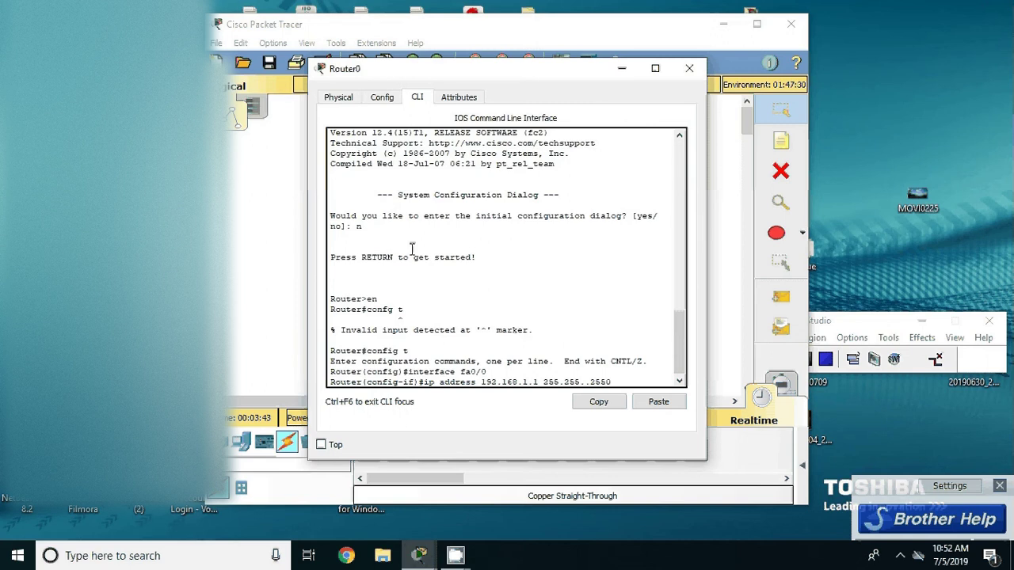
pyautogui.press('BackSpace')
pyautogui.write('.0')
pyautogui.press('Return')
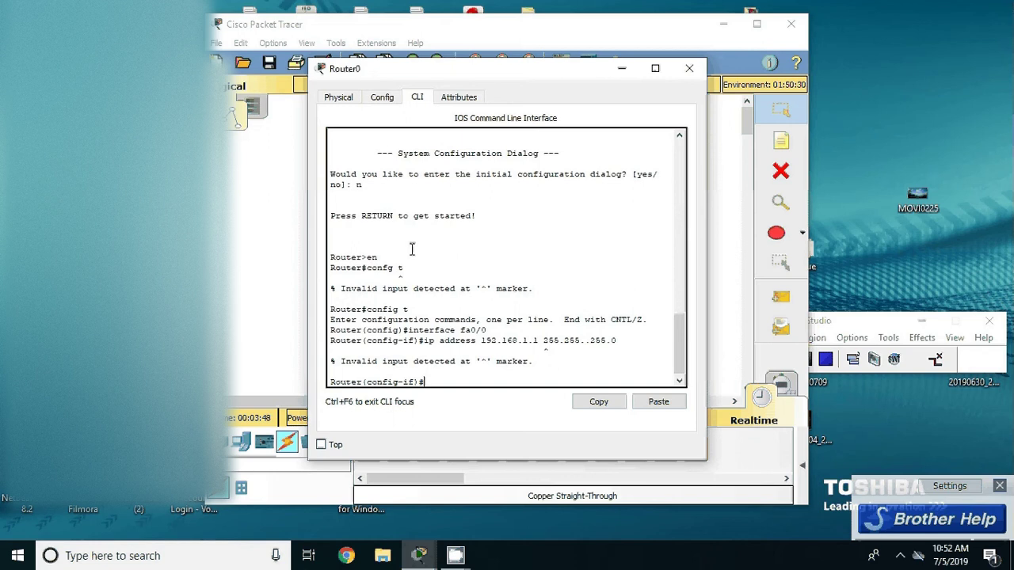
pyautogui.write('ip a')
pyautogui.write('ddress 192.16')
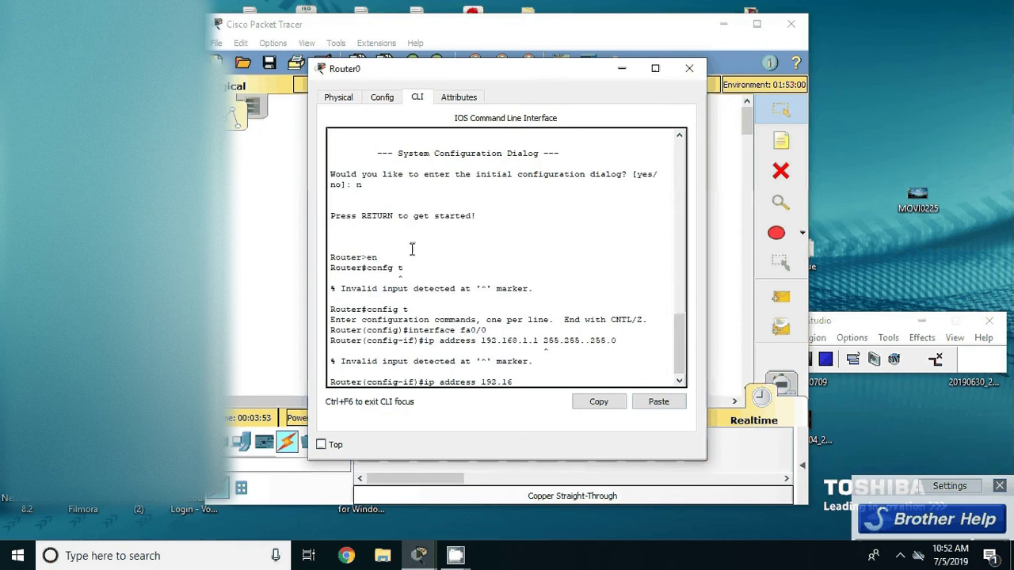
pyautogui.write('8.1.1')
pyautogui.write(' 255.2')
pyautogui.write('55.255.')
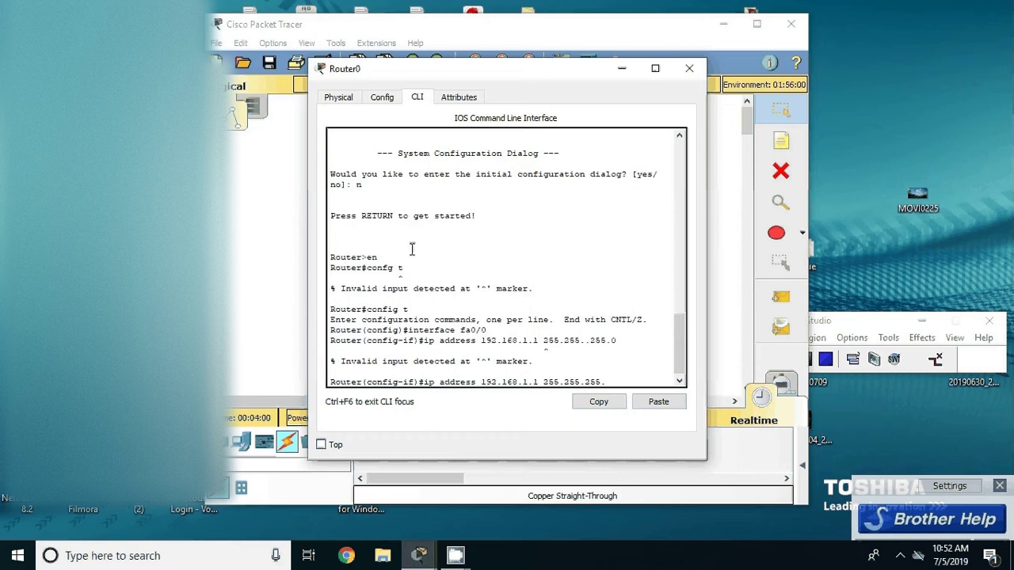
pyautogui.write('0')
pyautogui.press('Return')
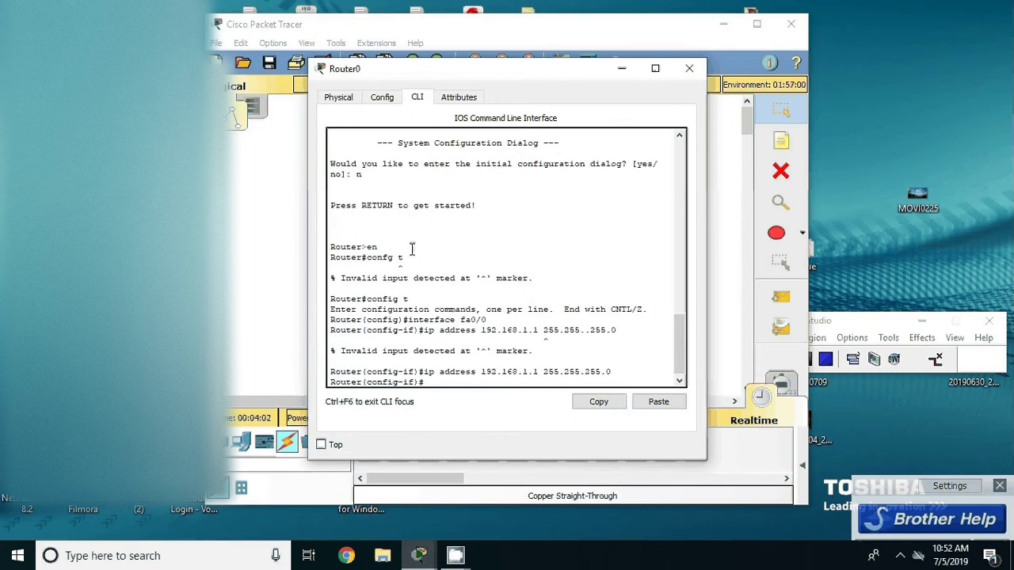
# Step: Enable FastEthernet0/0 with 'no shut'
pyautogui.write('no ')
pyautogui.write('shut')
pyautogui.press('Return')
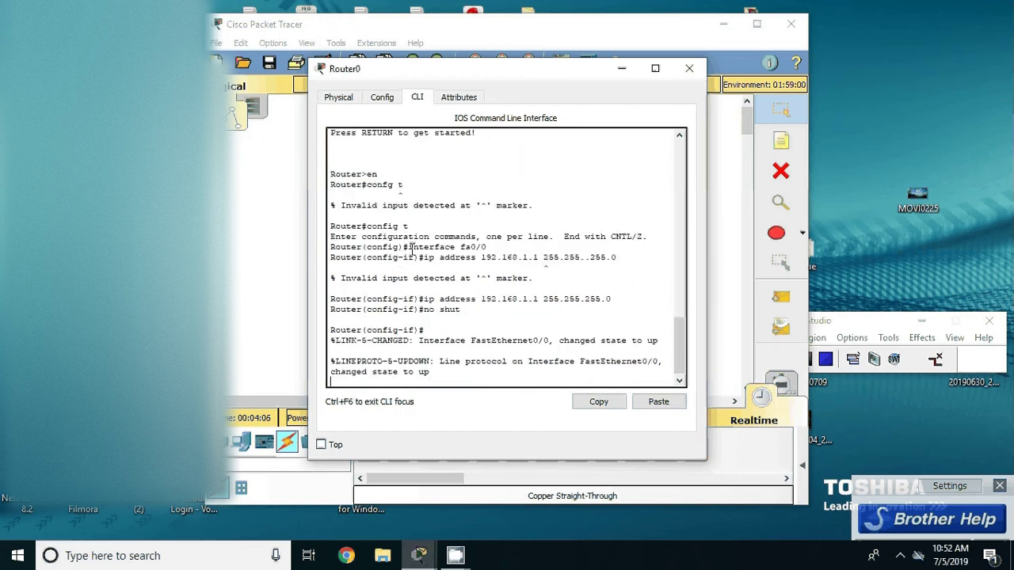
pyautogui.press('Return')
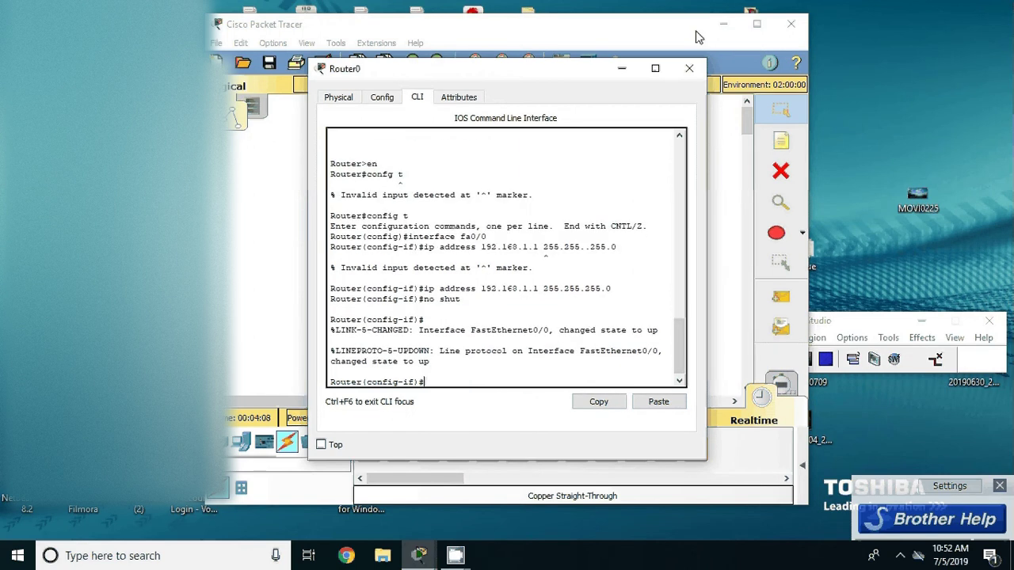
# Step: Close Router0's window and return to the workspace as the links come up
pyautogui.click(687, 67)
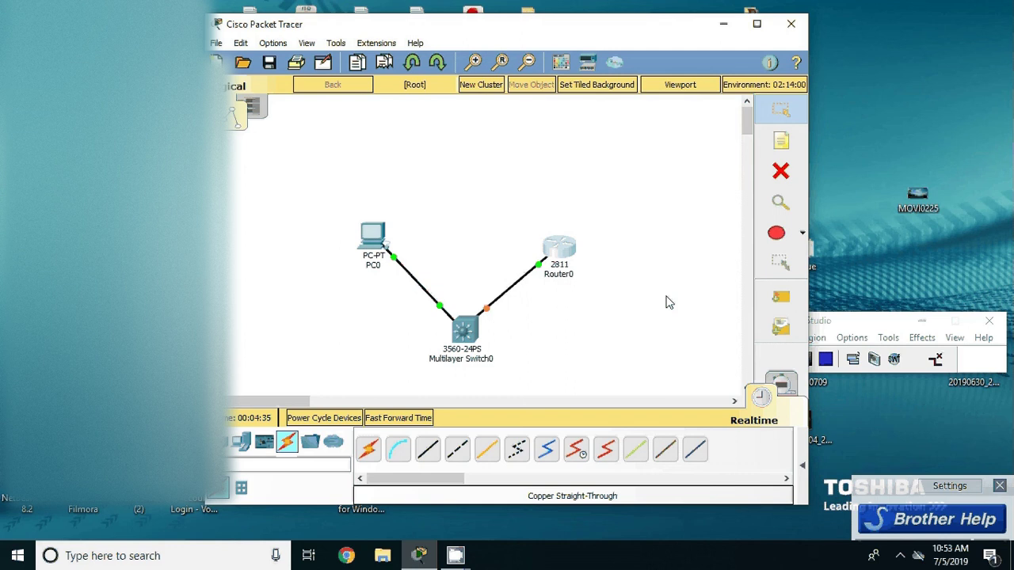
# Step: From PC0's Command Prompt, ping 192.168.1.1 and 192.168.1.100, both with 0% loss
pyautogui.click(376, 249)
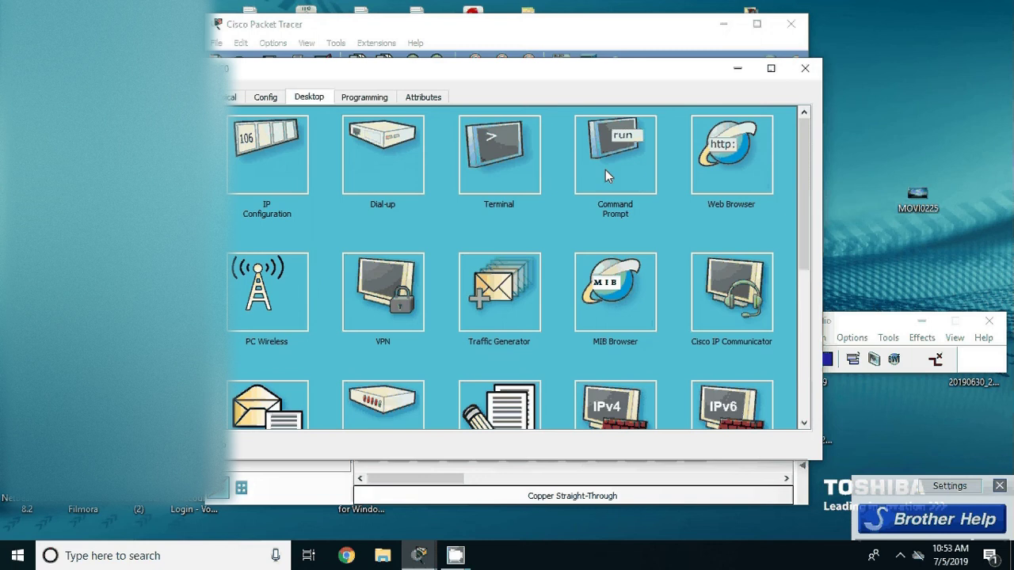
pyautogui.click(605, 169)
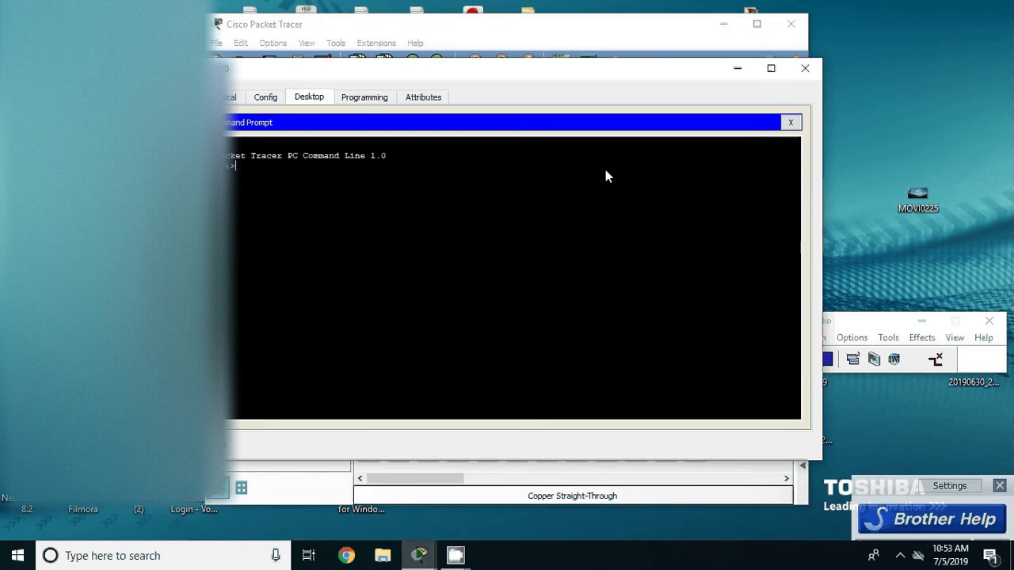
pyautogui.write('pin')
pyautogui.write('g 192.')
pyautogui.write('168.1.')
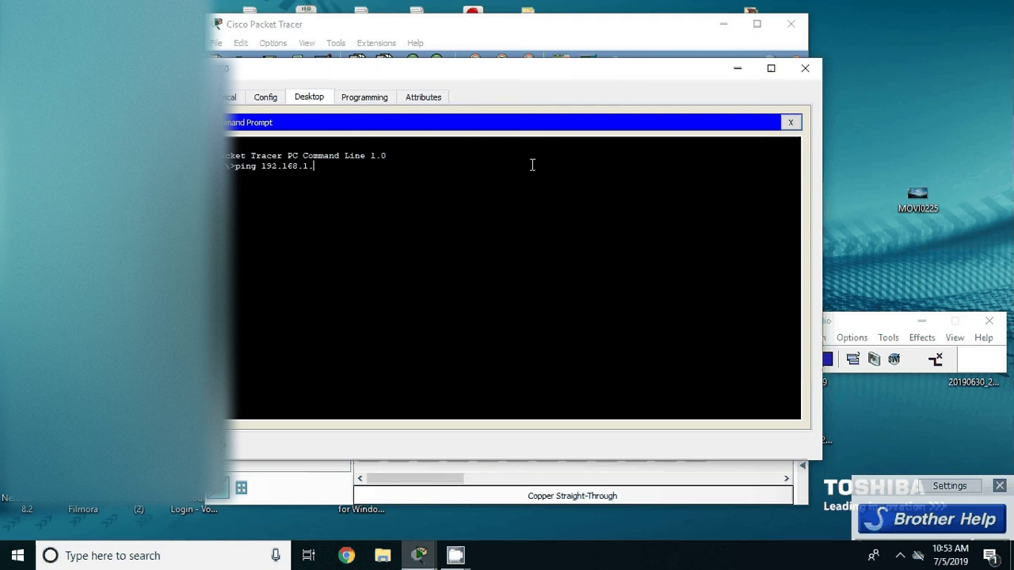
pyautogui.write('1')
pyautogui.press('Return')
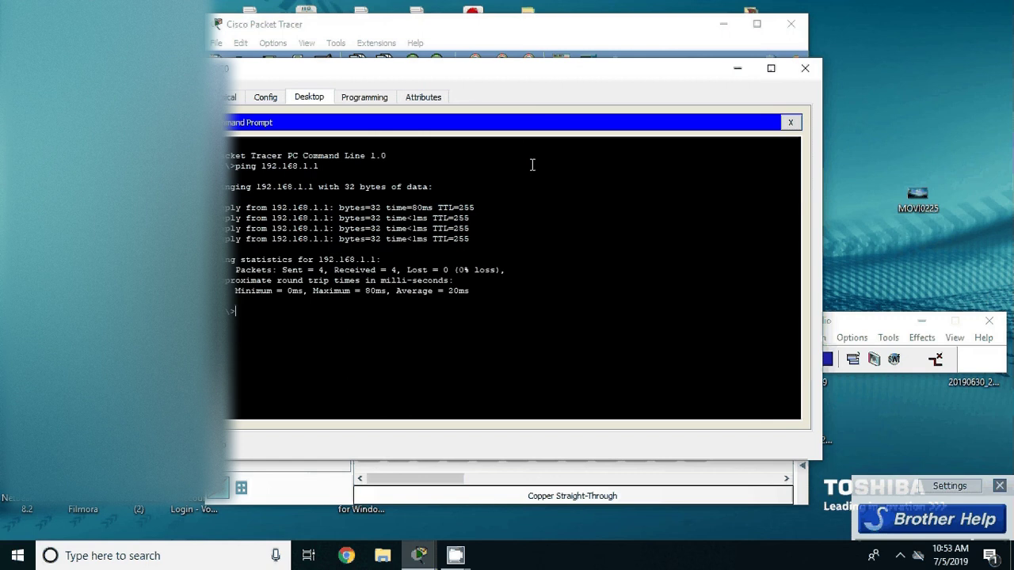
pyautogui.press('Up')
pyautogui.write('00')
pyautogui.press('Return')
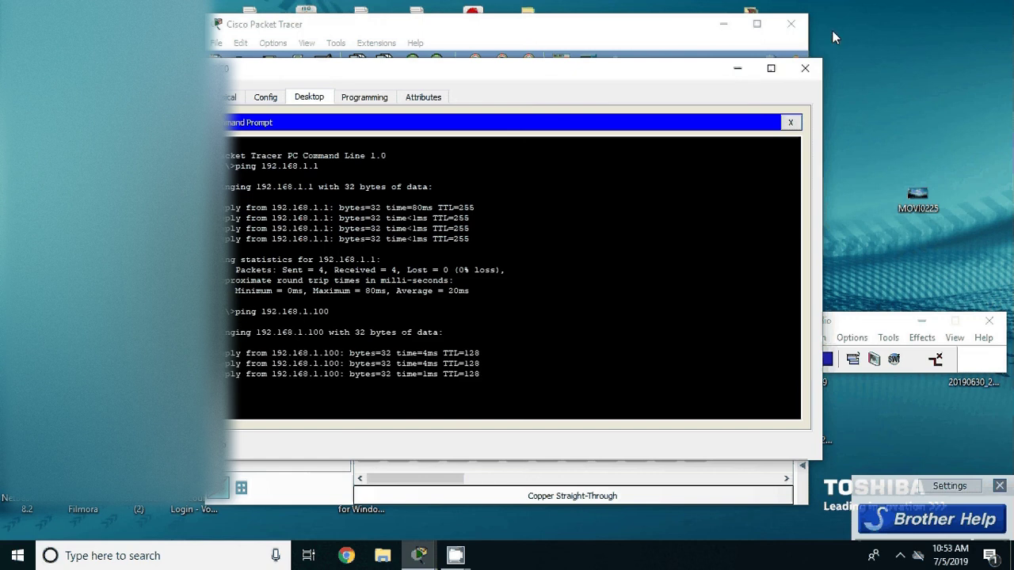
# Step: Close PC0's window, leaving PC0, switch and Router0 linked on the workspace
pyautogui.click(805, 69)
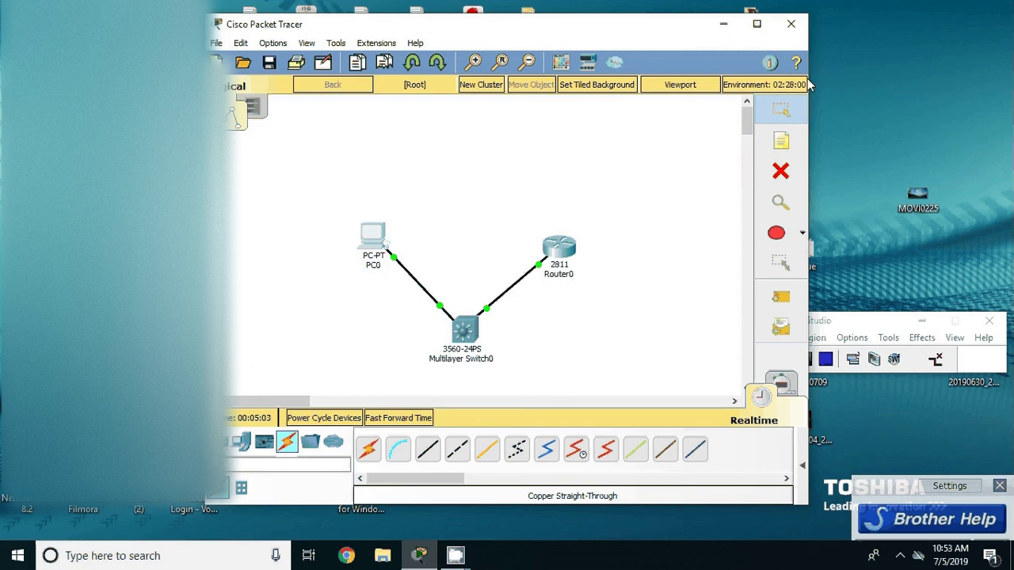